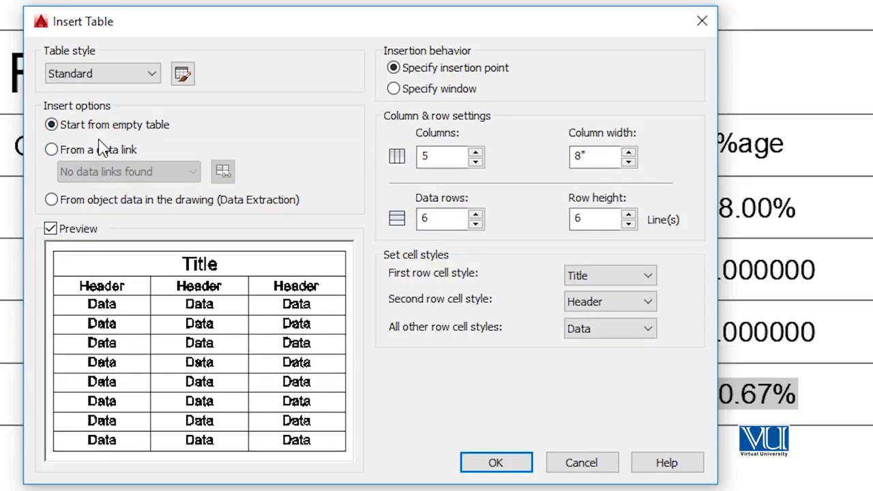
{"action": "left_click", "coordinate": [79, 154]}
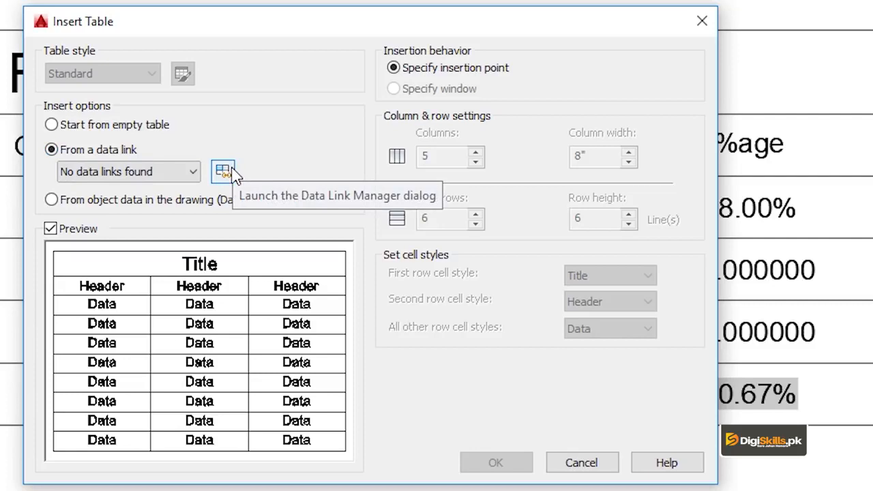
{"action": "left_click", "coordinate": [703, 21]}
{"action": "type", "text": "D"}
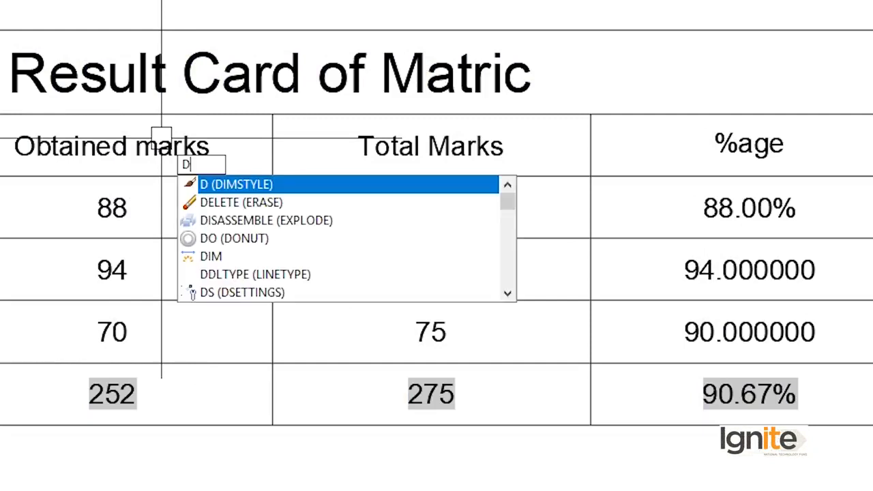
{"action": "type", "text": "L"}
{"action": "key", "text": "Return"}
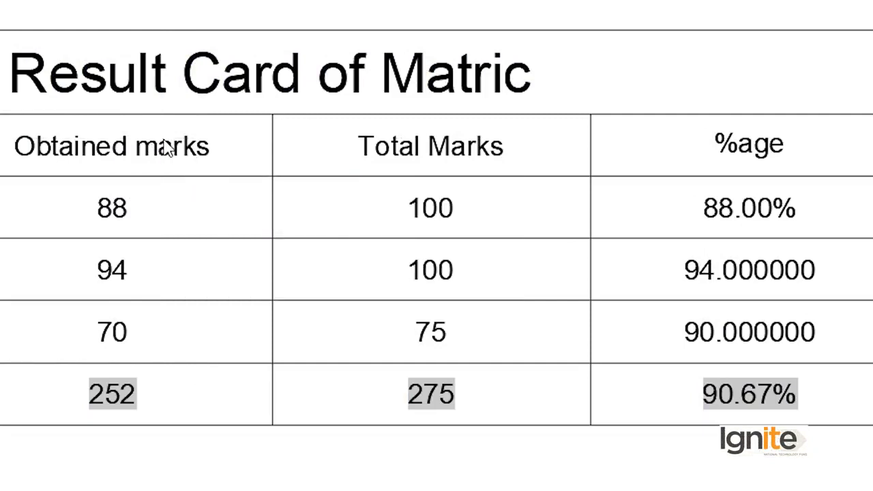
{"action": "left_click", "coordinate": [517, 54]}
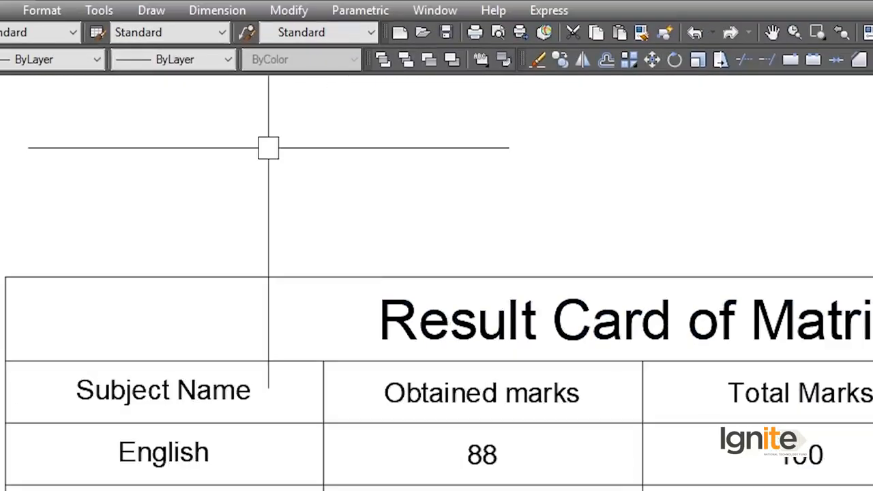
Start inserting a table from a data link and create a new Excel data link named ABCD for it
{"action": "left_click", "coordinate": [152, 10]}
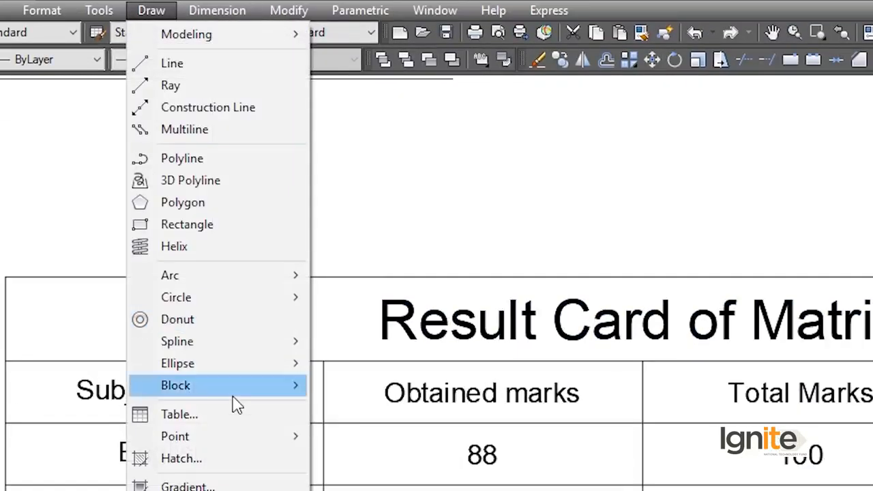
{"action": "left_click", "coordinate": [182, 414]}
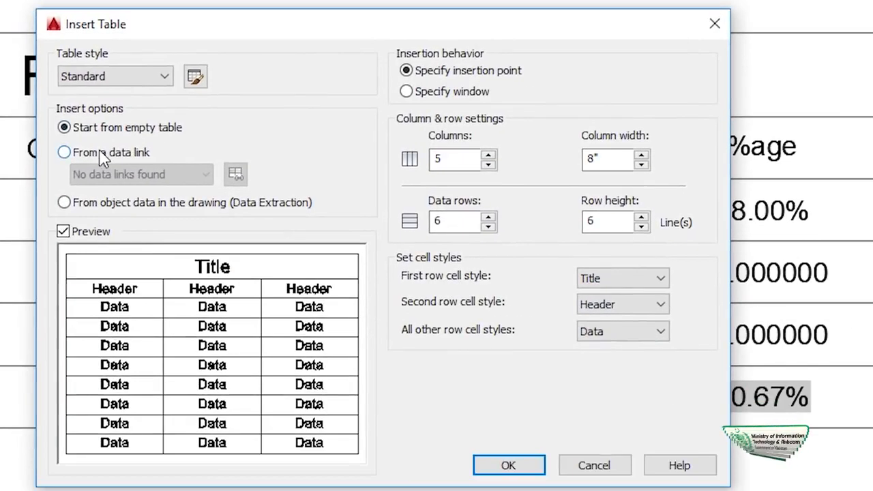
{"action": "left_click", "coordinate": [103, 156]}
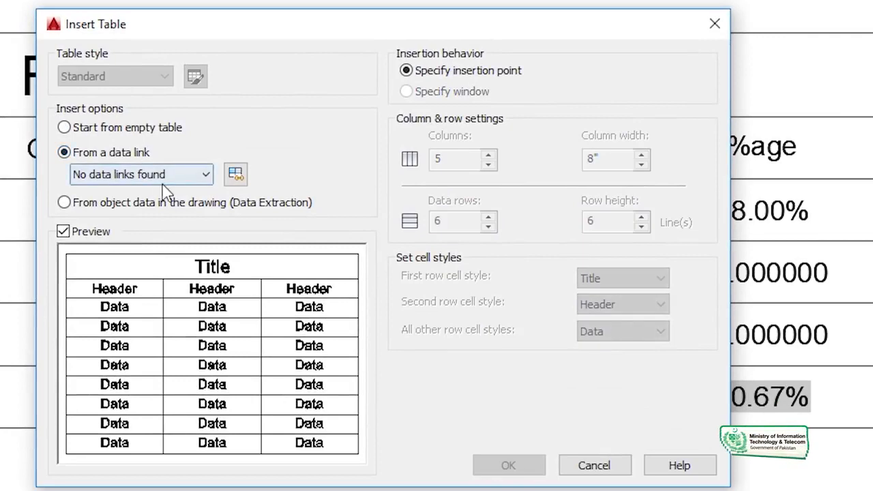
{"action": "left_click", "coordinate": [237, 174]}
{"action": "left_click_drag", "start_coordinate": [385, 60], "coordinate": [412, 8]}
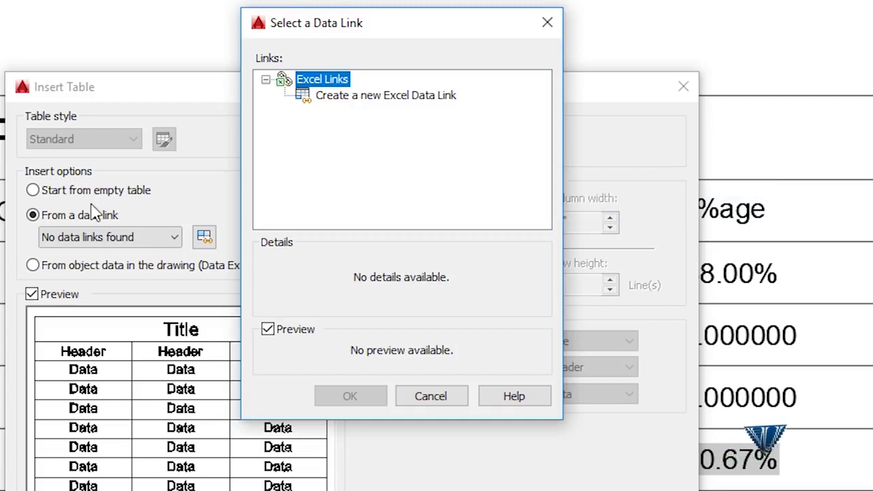
{"action": "double_click", "coordinate": [352, 99]}
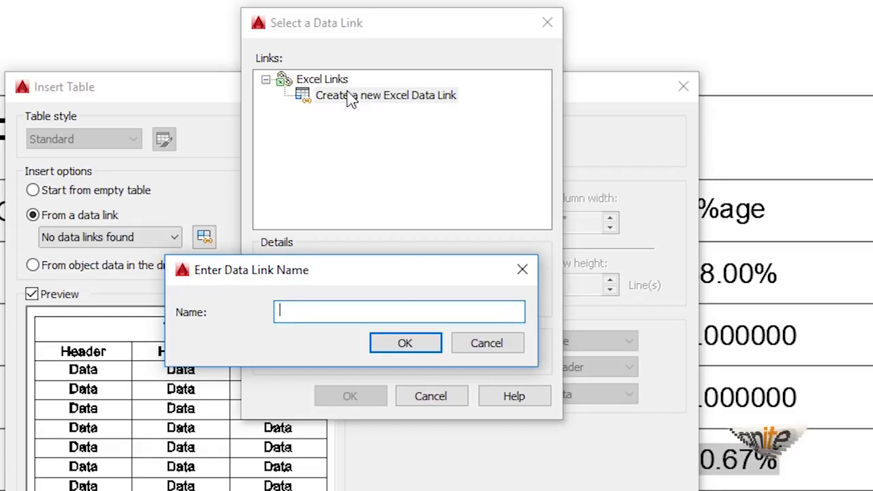
{"action": "type", "text": "a"}
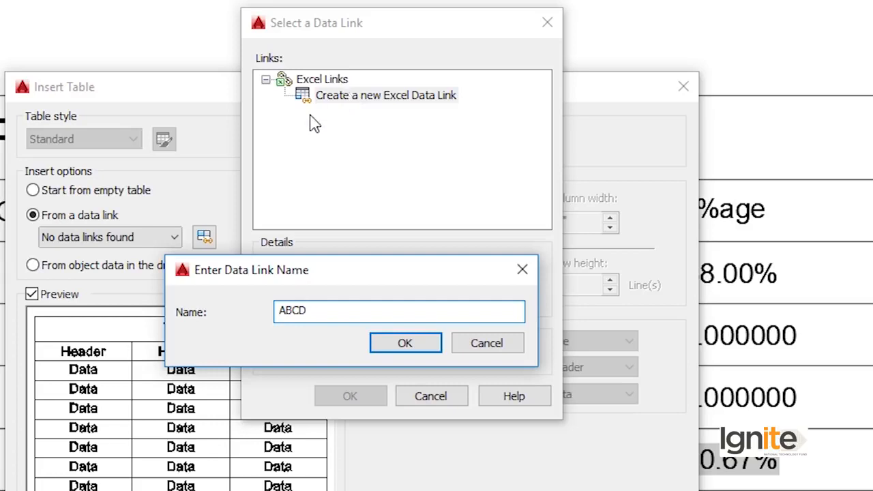
{"action": "left_click", "coordinate": [392, 347]}
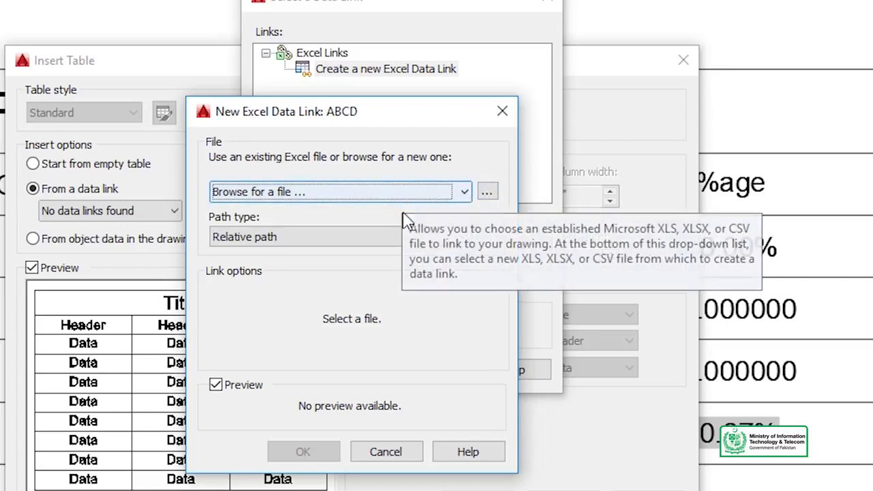
Choose the Result Card workbook in D:\AUTOCADFILES\20-10-2018 as the source file for the ABCD data link
{"action": "left_click", "coordinate": [487, 194]}
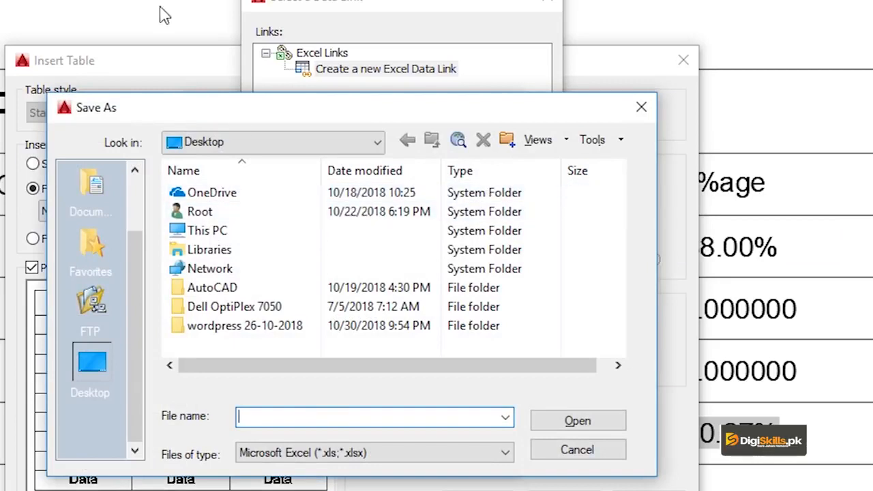
{"action": "left_click", "coordinate": [253, 143]}
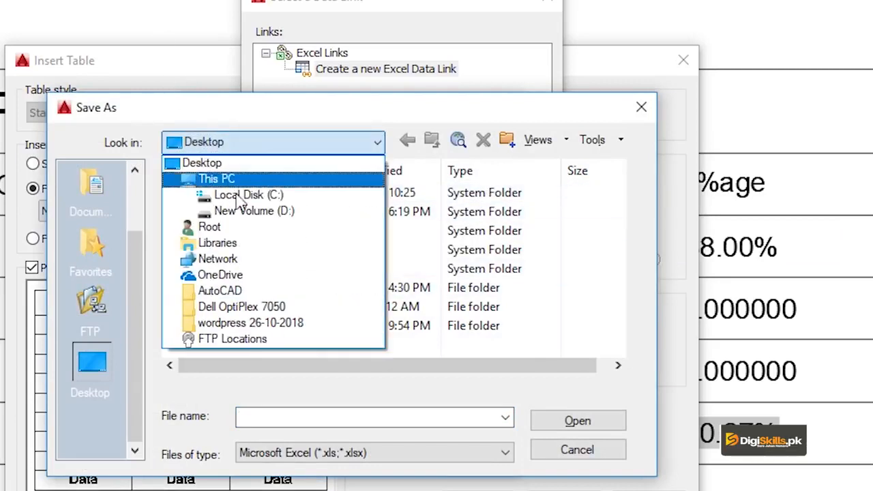
{"action": "left_click", "coordinate": [266, 213]}
{"action": "double_click", "coordinate": [252, 211]}
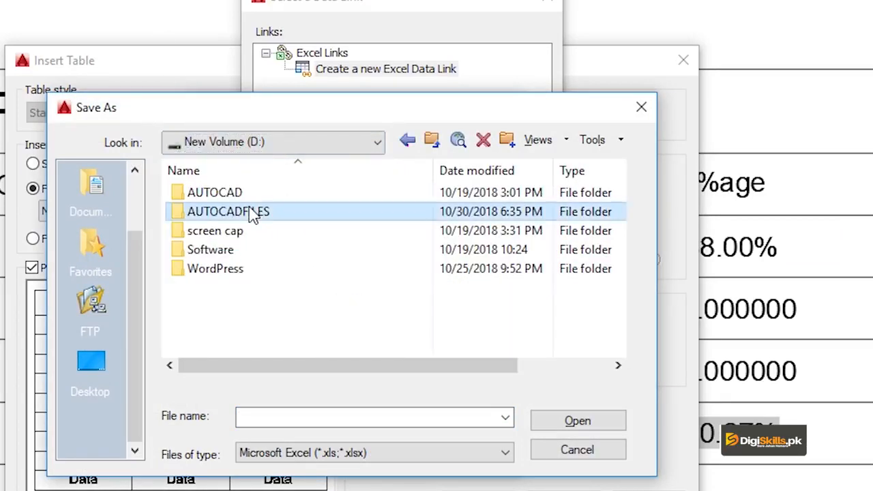
{"action": "double_click", "coordinate": [210, 193]}
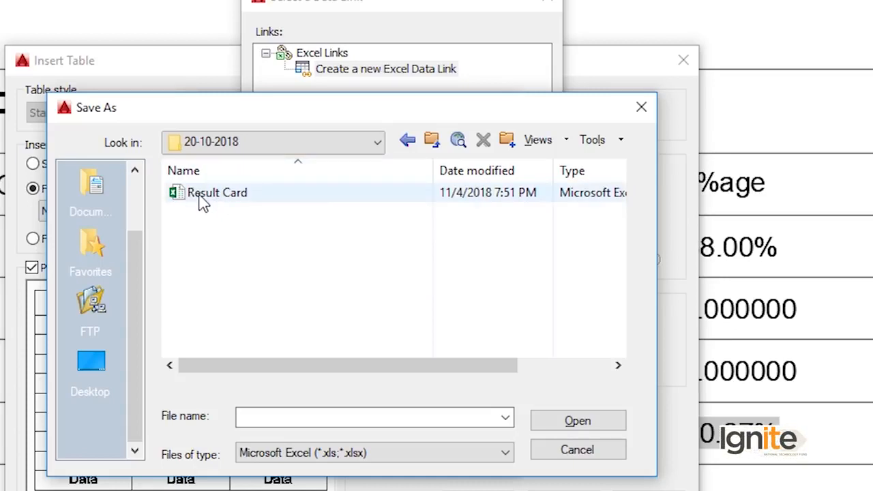
{"action": "left_click", "coordinate": [205, 195]}
{"action": "left_click", "coordinate": [582, 428]}
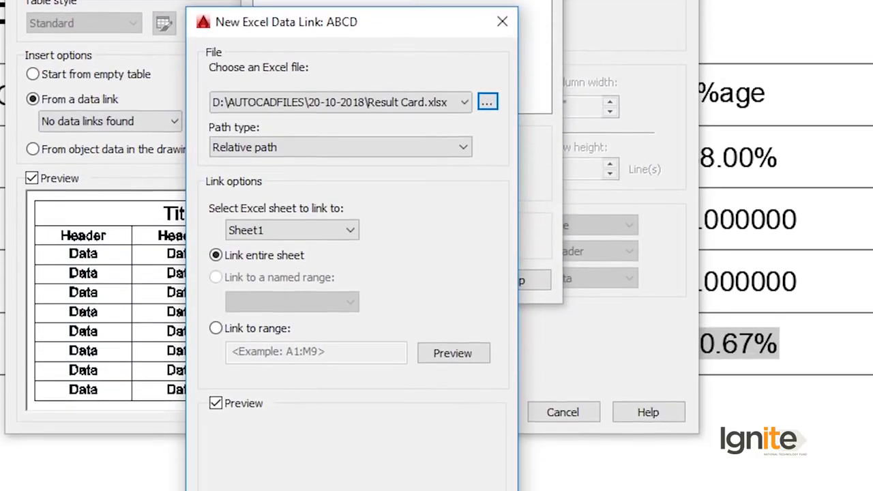
Keep the relative path and the entire Sheet1 as link options, and accept ABCD as the table's data link
{"action": "left_click", "coordinate": [399, 147]}
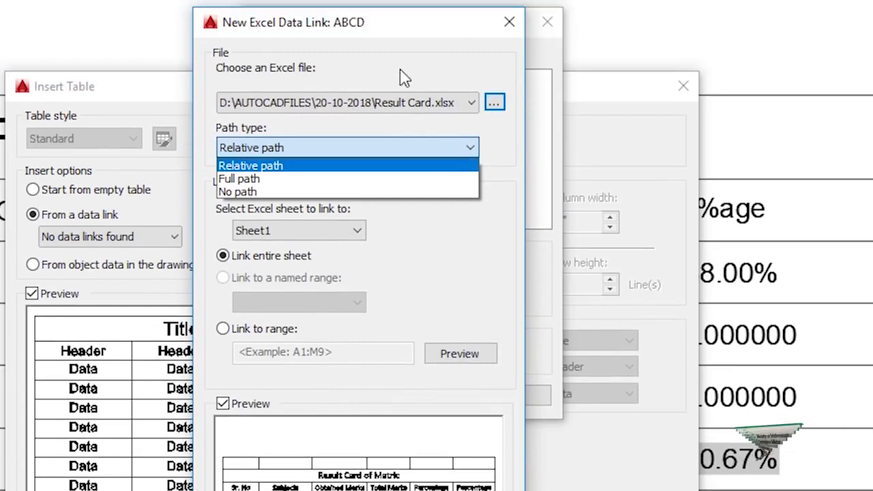
{"action": "left_click", "coordinate": [407, 45]}
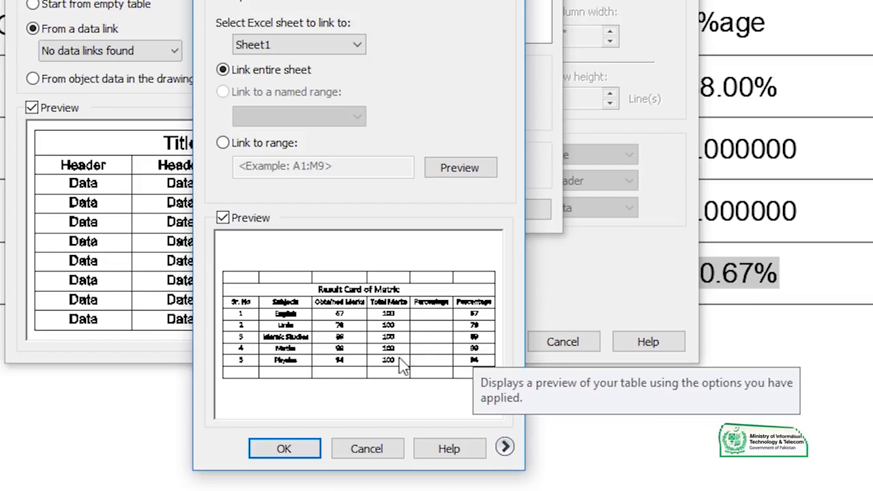
{"action": "left_click", "coordinate": [301, 447]}
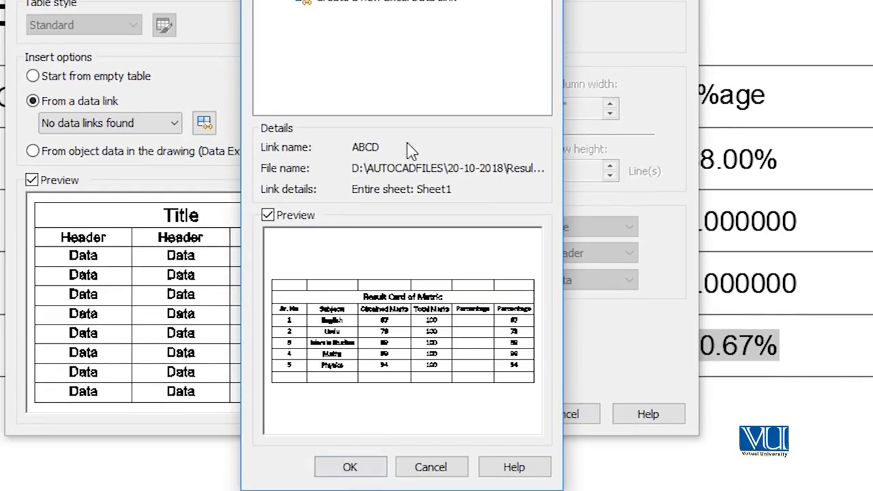
{"action": "left_click", "coordinate": [352, 469]}
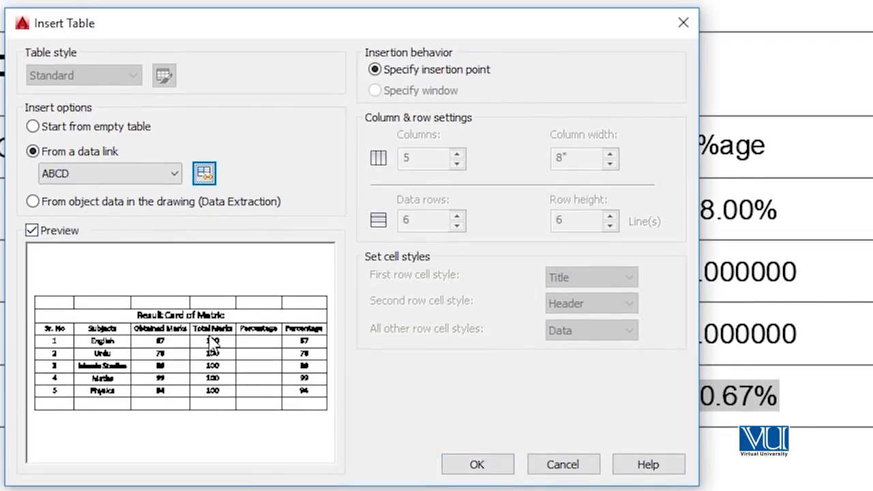
Insert the linked Excel table in the empty area above the existing result card table
{"action": "left_click", "coordinate": [478, 465]}
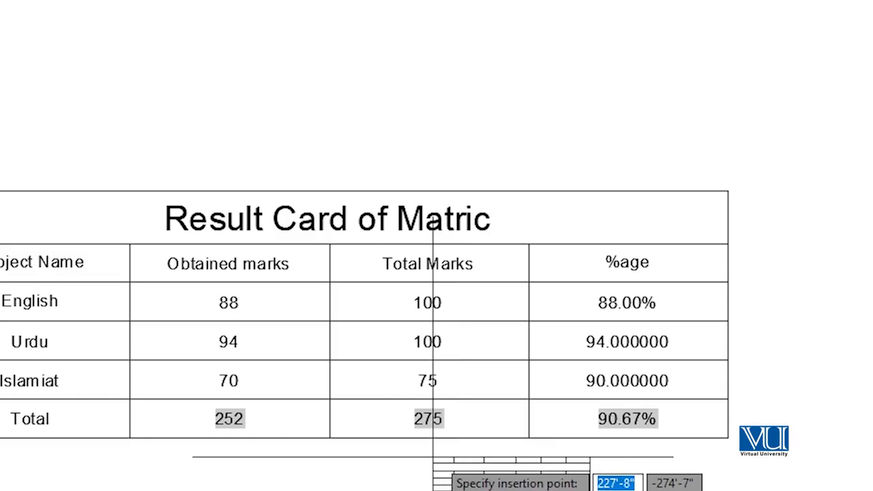
{"action": "left_click", "coordinate": [167, 27]}
{"action": "scroll", "coordinate": [230, 78], "scroll_direction": "up", "scroll_amount": 5}
{"action": "scroll", "coordinate": [337, 29], "scroll_direction": "down", "scroll_amount": 2}
{"action": "mouse_move", "coordinate": [336, 28]}
{"action": "middle_mouse_down"}
{"action": "mouse_move", "coordinate": [289, 171]}
{"action": "mouse_move", "coordinate": [250, 396]}
{"action": "middle_mouse_up"}
{"action": "scroll", "coordinate": [249, 396], "scroll_direction": "up", "scroll_amount": 2}
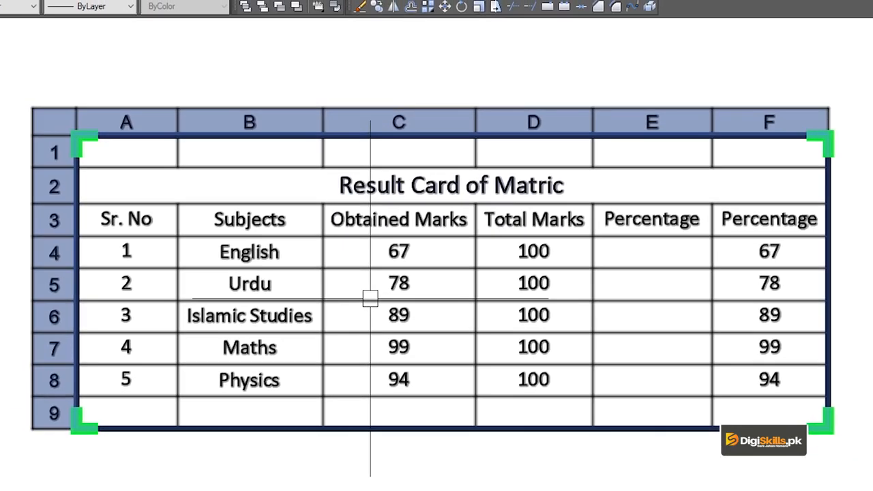
{"action": "key", "text": "Escape"}
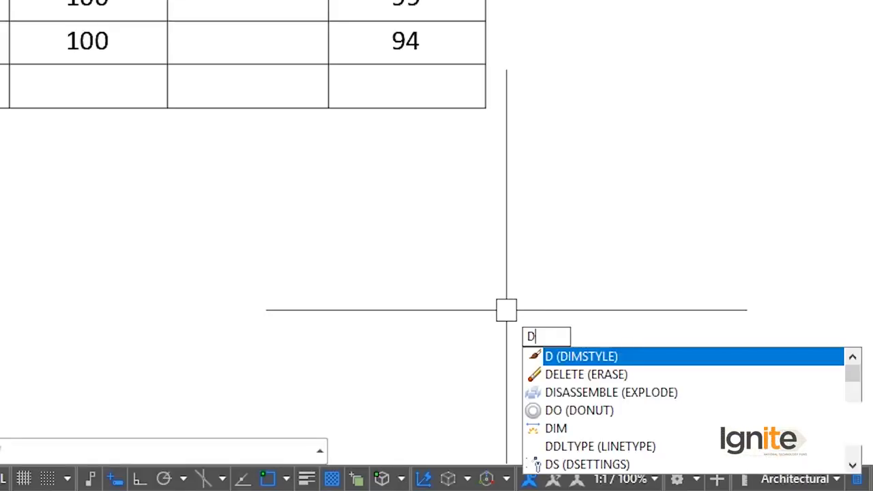
Try creating a second Excel data link named ABCED to the Result Card workbook in the Data Link Manager
{"action": "type", "text": "L"}
{"action": "key", "text": "Return"}
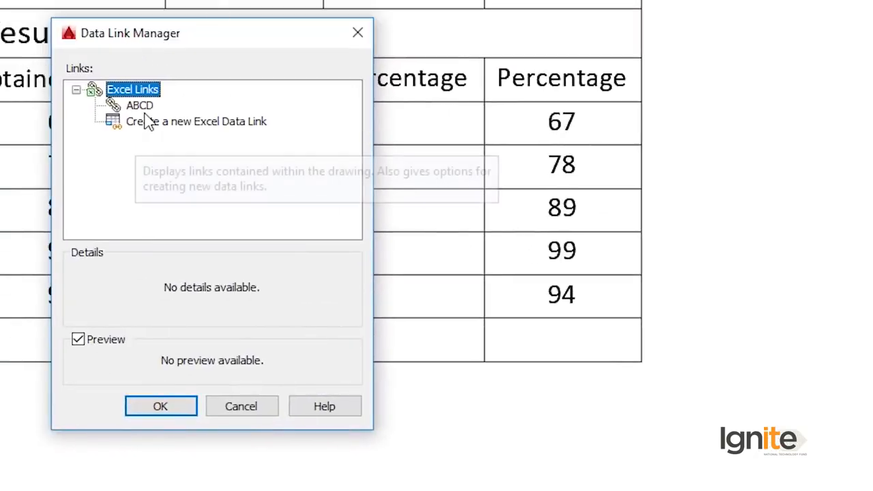
{"action": "left_click", "coordinate": [178, 123]}
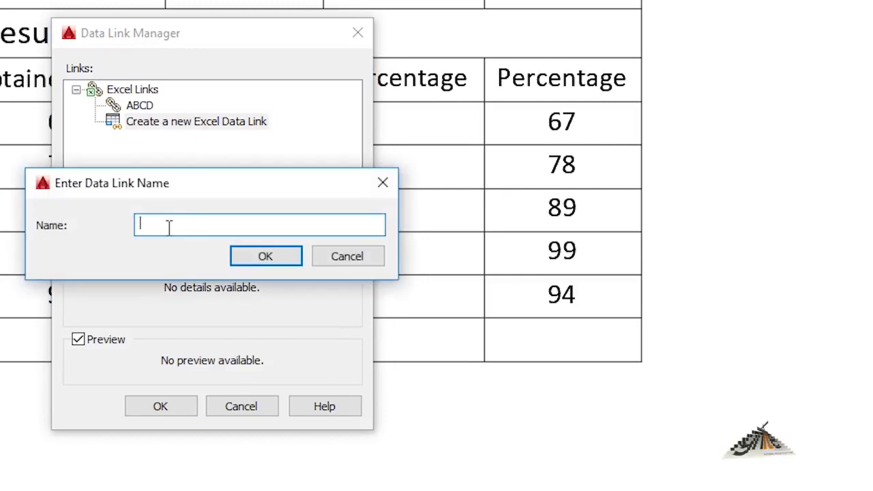
{"action": "type", "text": "ABCED"}
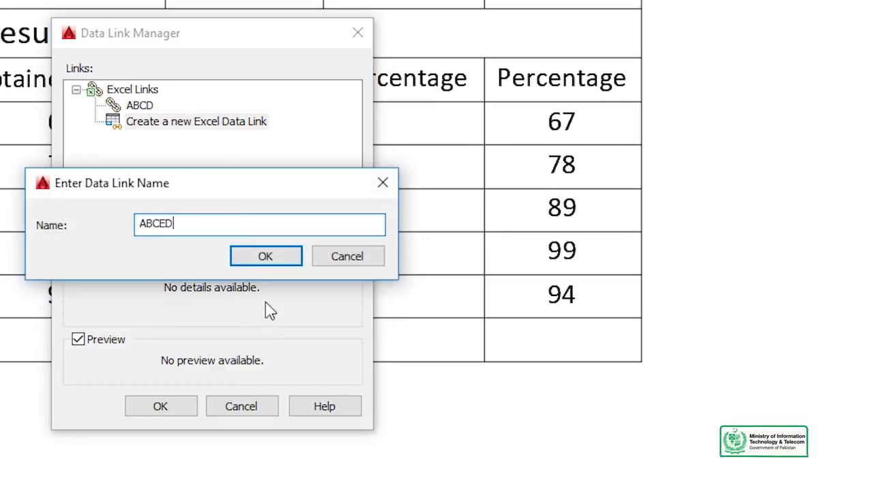
{"action": "left_click", "coordinate": [266, 262]}
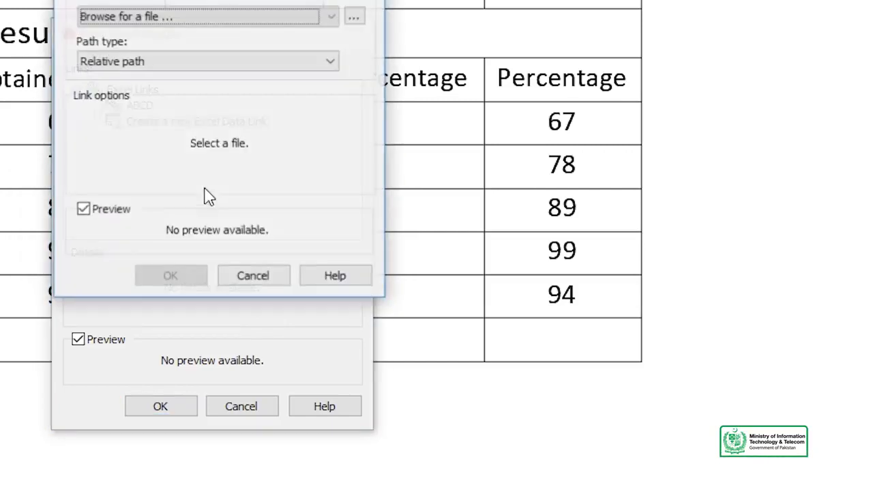
{"action": "left_click", "coordinate": [354, 16]}
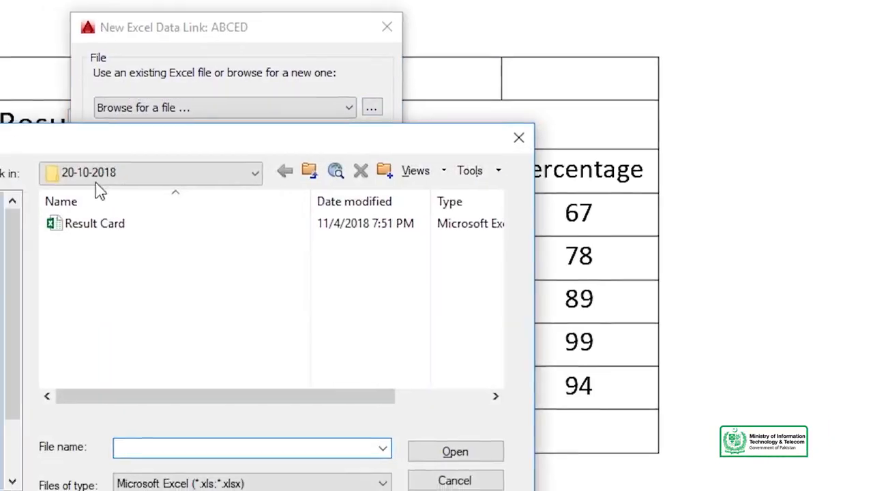
{"action": "double_click", "coordinate": [103, 226]}
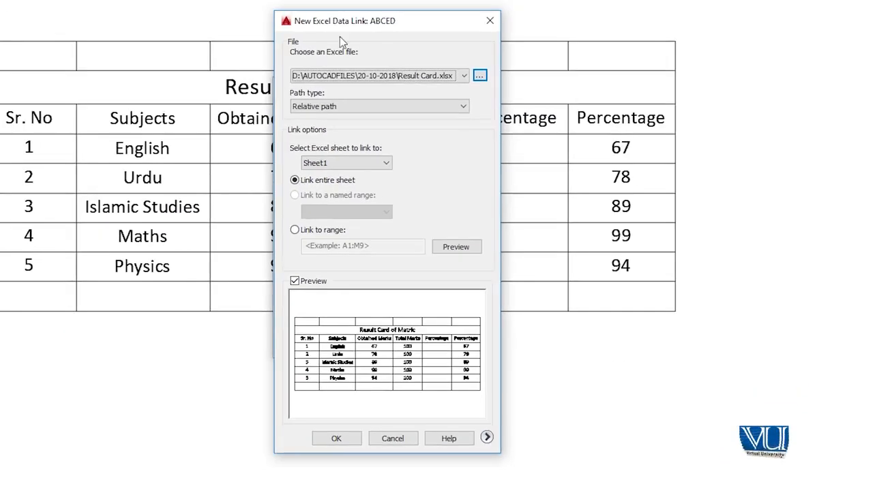
{"action": "left_click", "coordinate": [490, 21]}
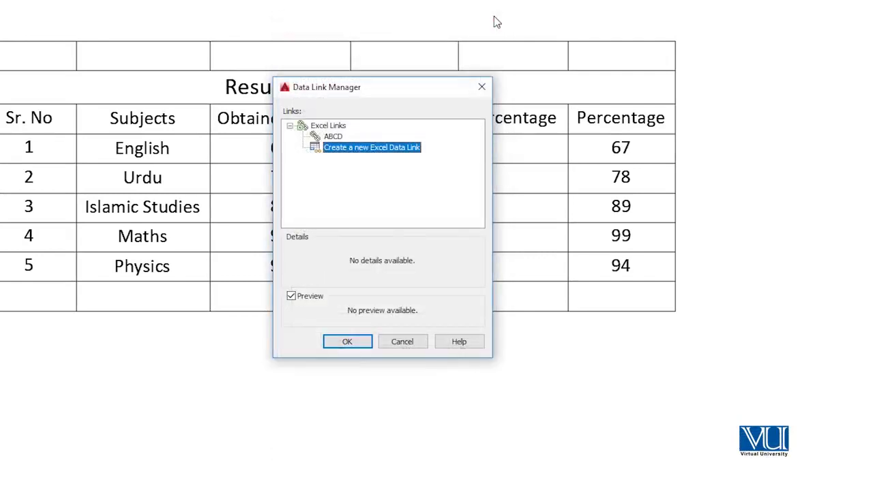
{"action": "left_click", "coordinate": [484, 84]}
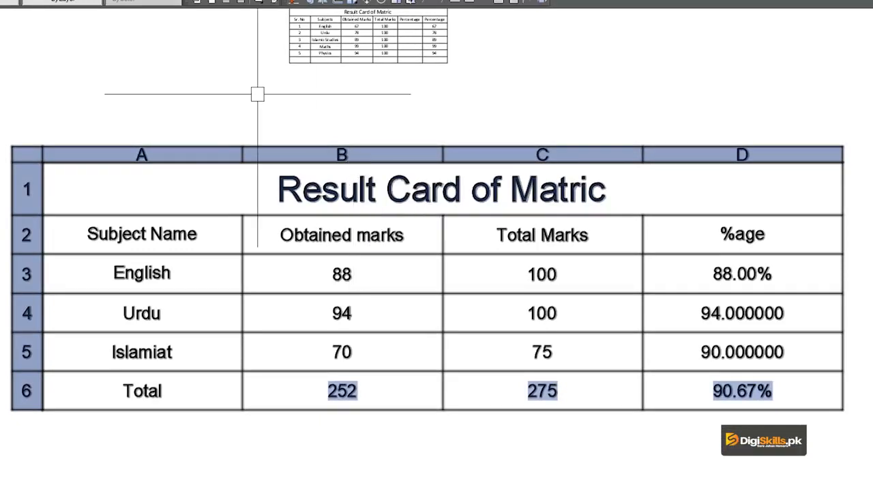
Select the original four-column Result Card of Matric table and bring up its editing options
{"action": "key", "text": "Escape"}
{"action": "left_click", "coordinate": [75, 153]}
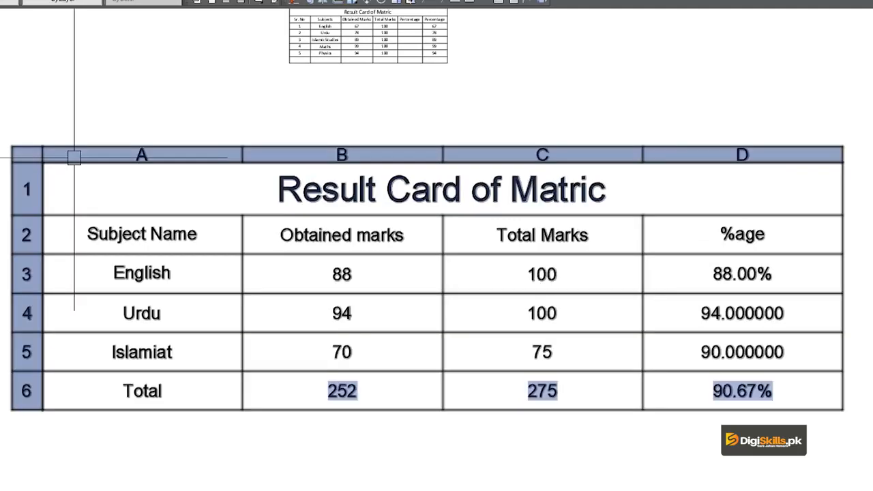
{"action": "right_click", "coordinate": [74, 157]}
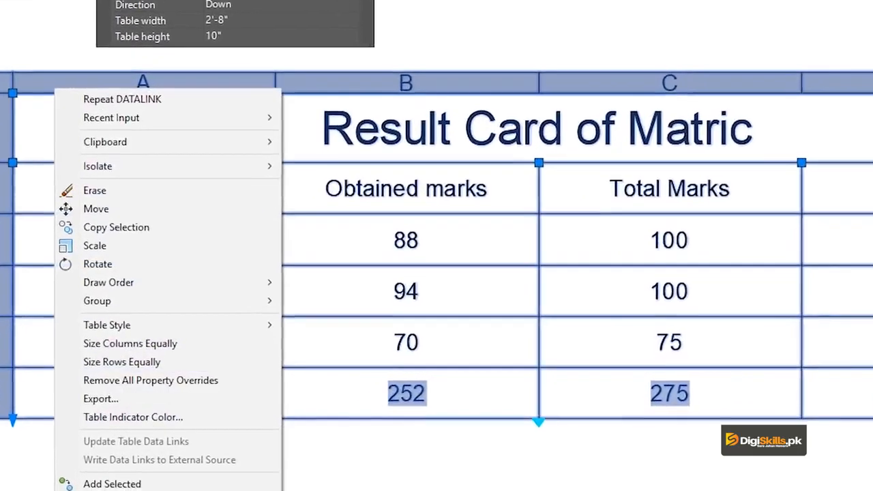